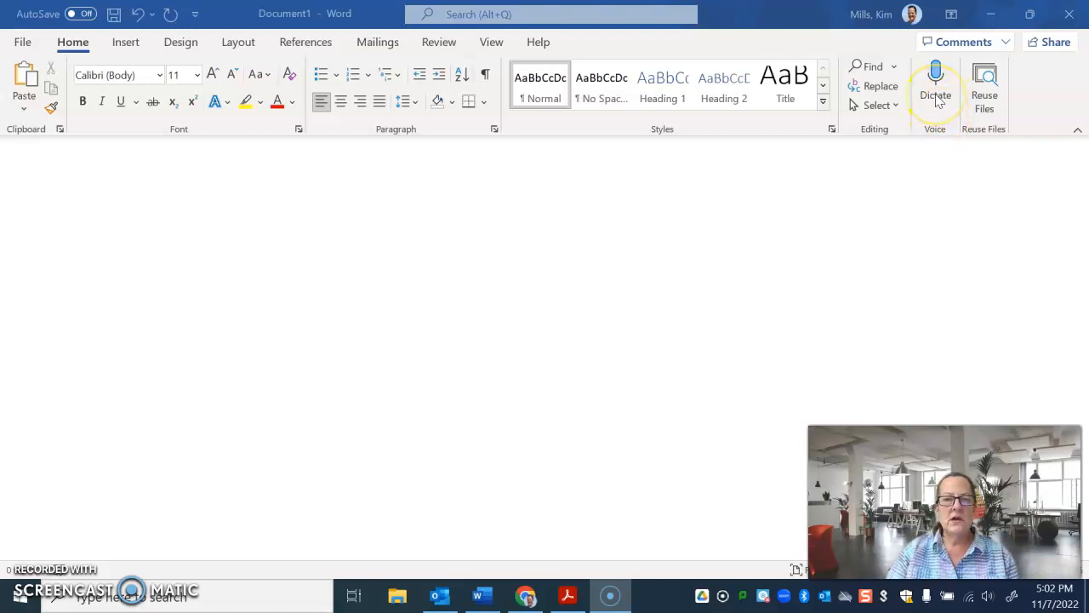
Dictate a paragraph about Camden, Maine, starting "My favorite vacation spot is Camden" and ending with the reasons for vacationing there, and end dictation.
{"action": "left_click", "coordinate": [937, 97]}
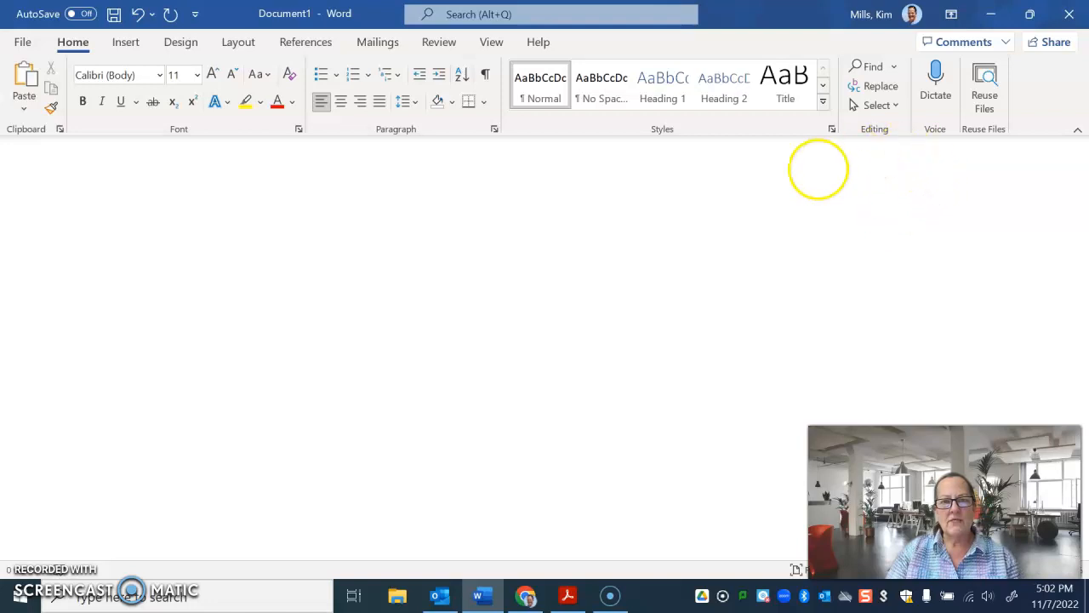
{"action": "left_click", "coordinate": [925, 147]}
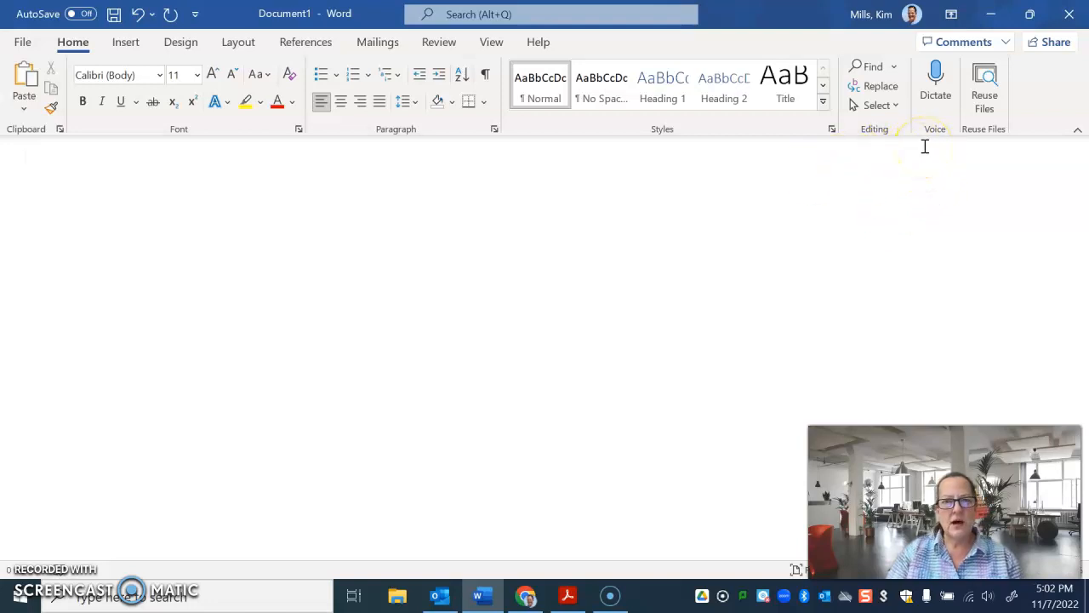
{"action": "left_click", "coordinate": [935, 93]}
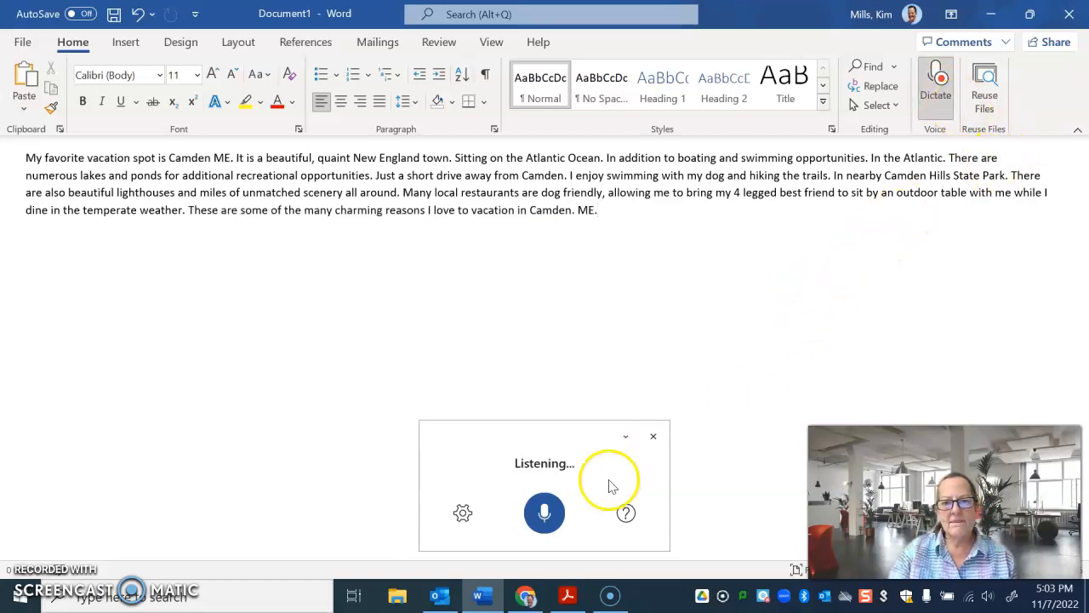
{"action": "left_click", "coordinate": [652, 437]}
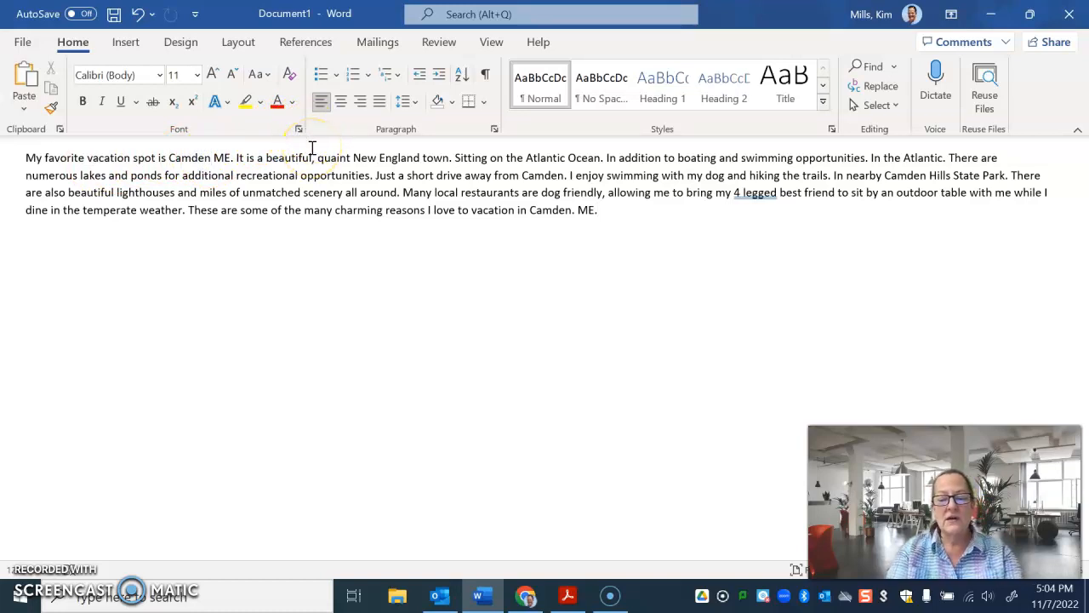
Insert a comma after "Camden" in the first sentence and another after "quaint" in the second sentence.
{"action": "type", "text": ","}
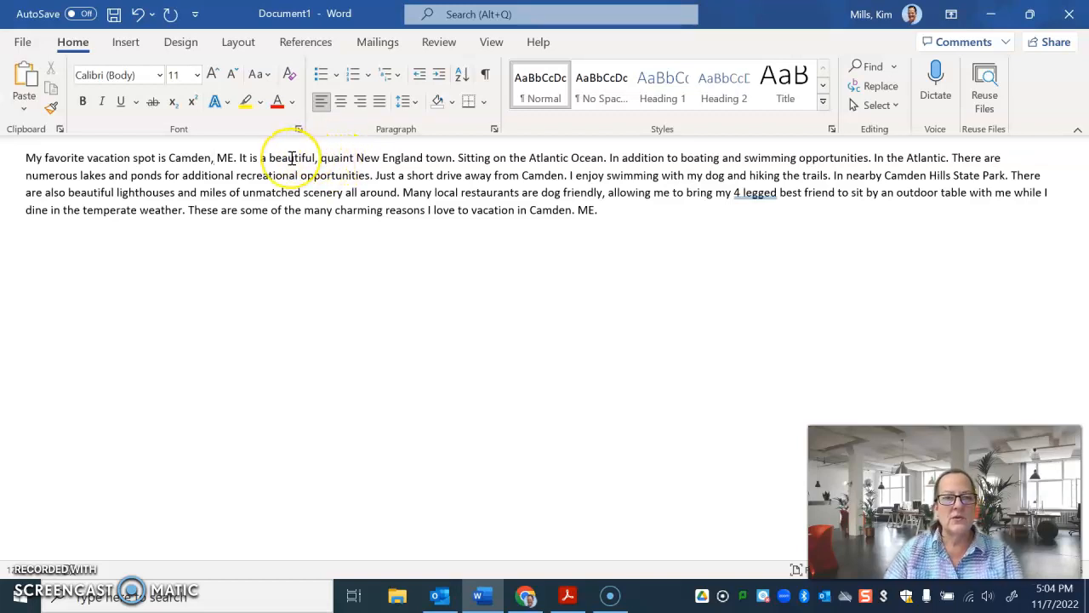
{"action": "left_click", "coordinate": [354, 158]}
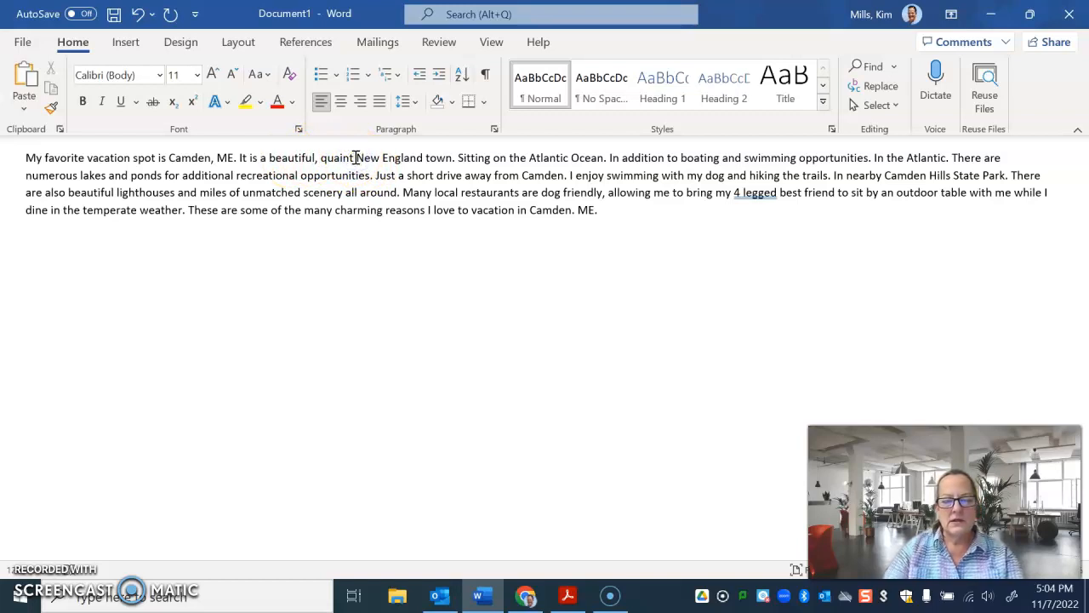
{"action": "type", "text": ","}
Join the sentence fragment beginning "Sitting" to the one before it so the text reads "New England town sitting on the Atlantic Ocean".
{"action": "left_click", "coordinate": [604, 153]}
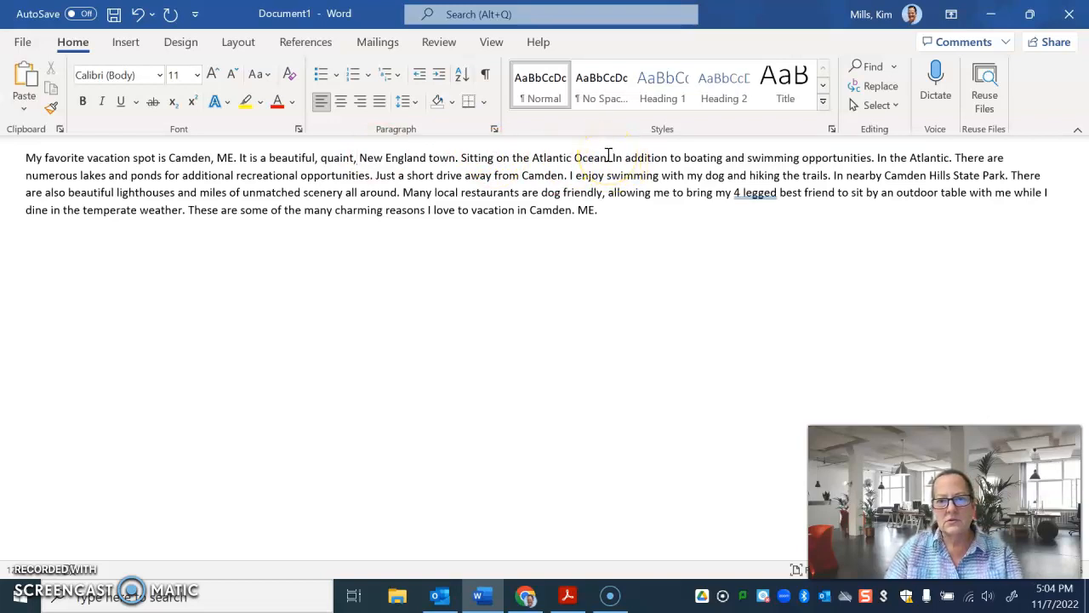
{"action": "left_click", "coordinate": [467, 156]}
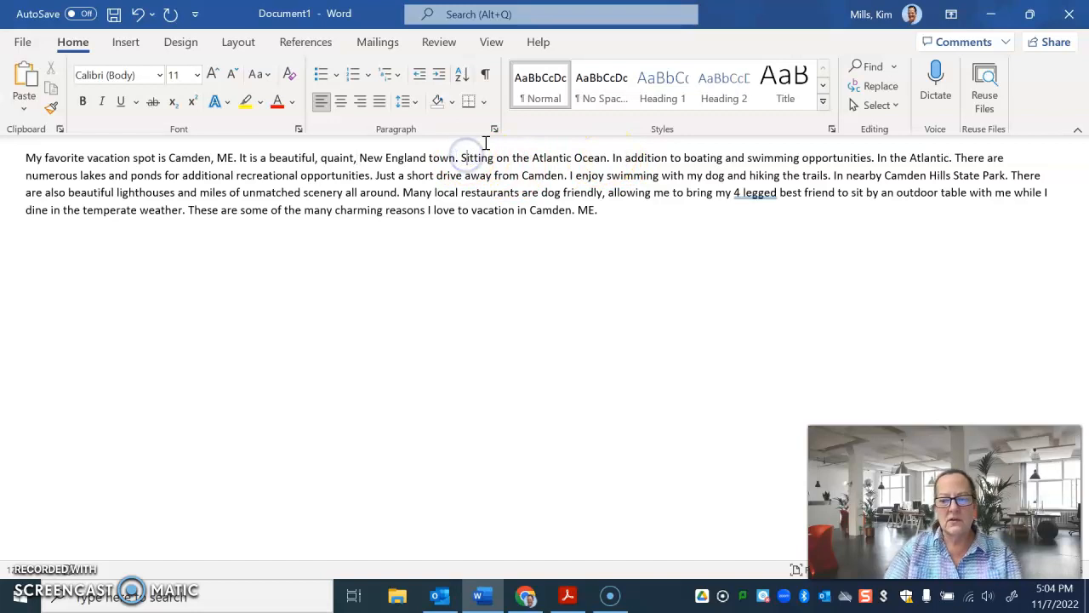
{"action": "key", "text": "BackSpace"}
{"action": "key", "text": "BackSpace"}
{"action": "key", "text": "BackSpace"}
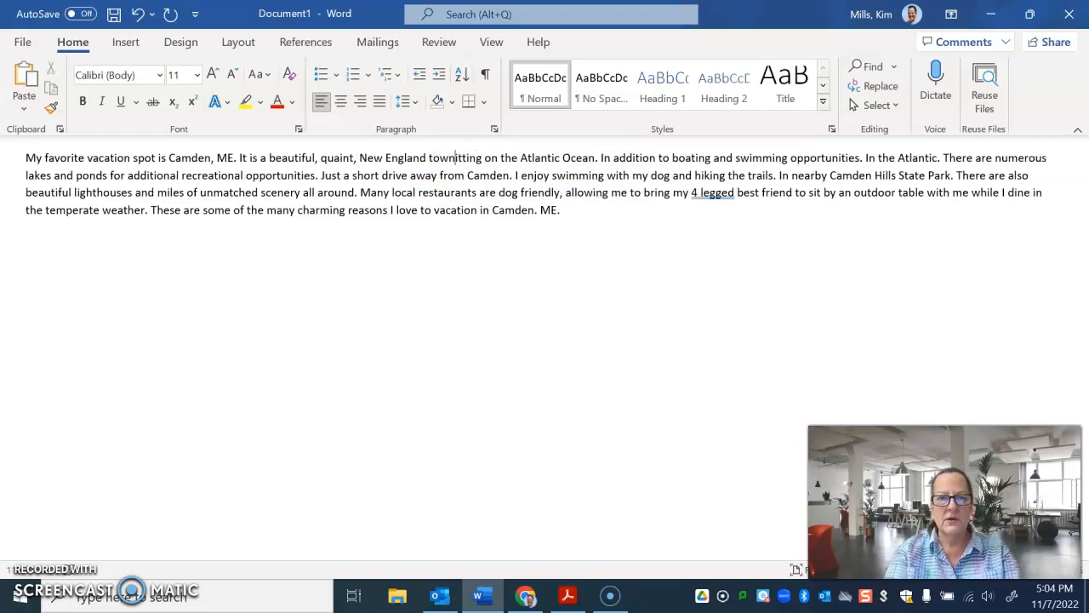
{"action": "type", "text": "s"}
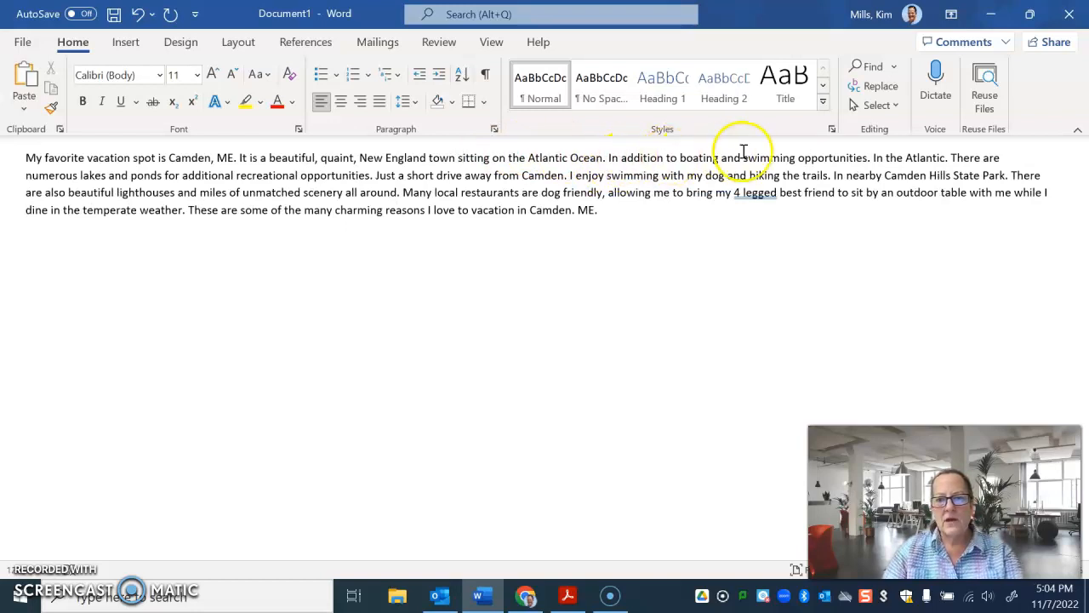
Remove the period after "swimming opportunities" and lowercase the following word so it reads "swimming opportunities in the Atlantic".
{"action": "left_click", "coordinate": [868, 159]}
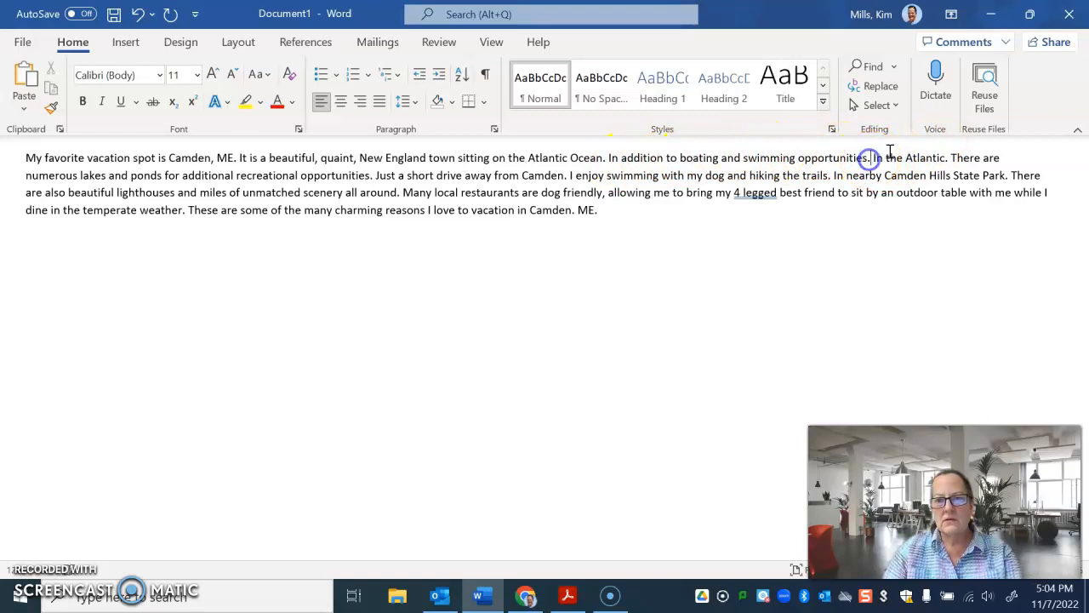
{"action": "key", "text": "BackSpace"}
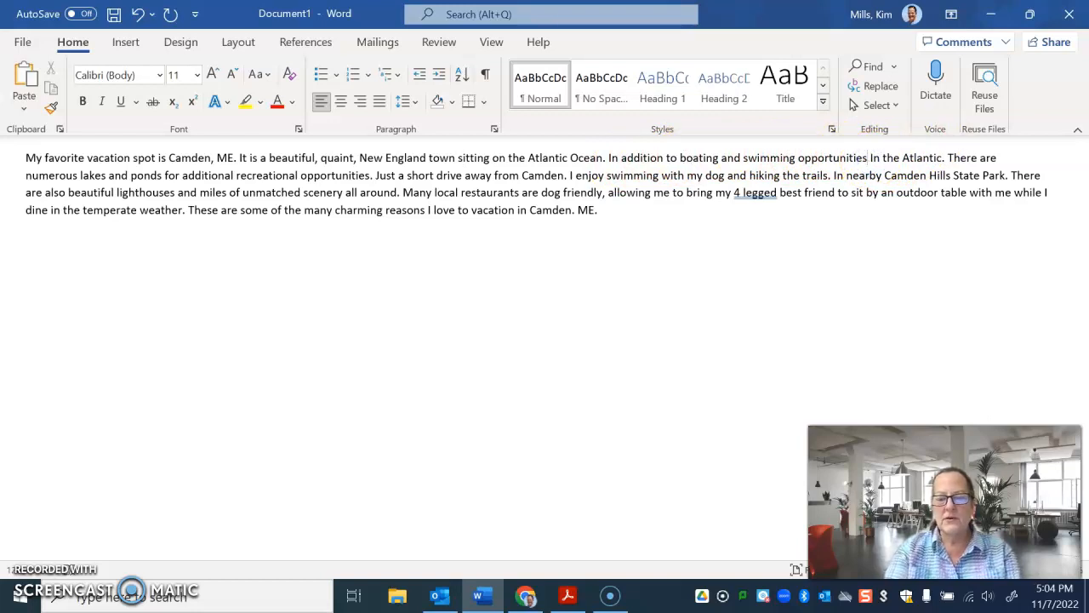
{"action": "left_click", "coordinate": [894, 154]}
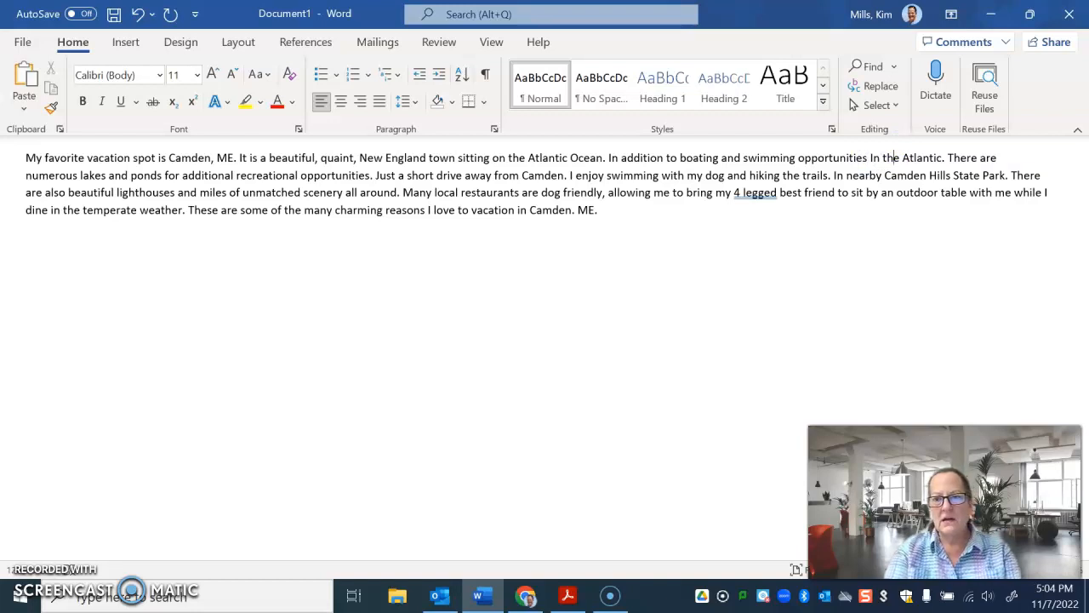
{"action": "left_click", "coordinate": [870, 157]}
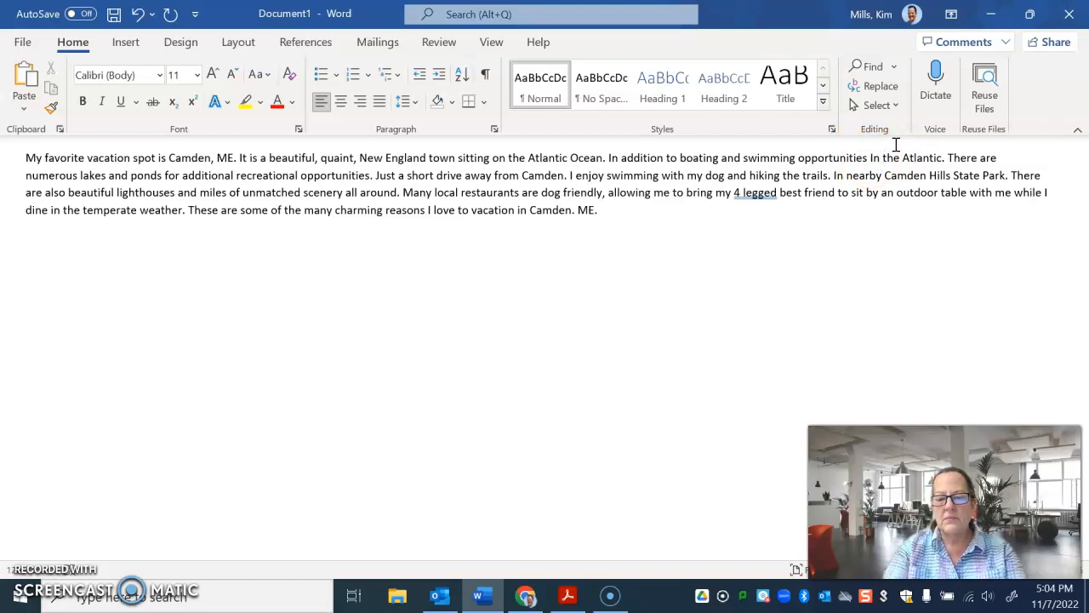
{"action": "type", "text": "i"}
{"action": "key", "text": "Delete"}
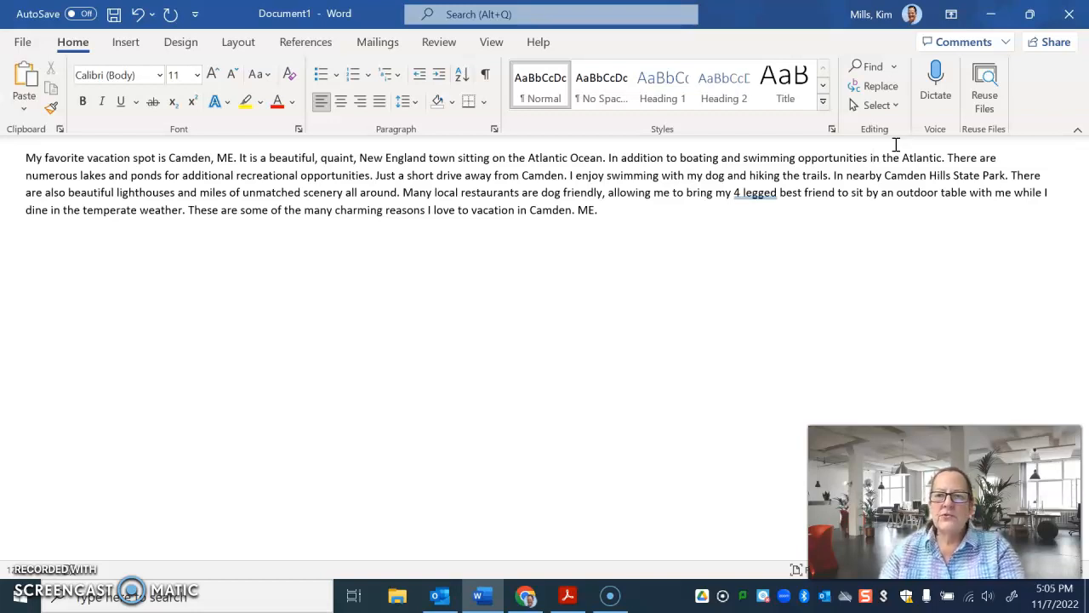
Replace the period after "in the Atlantic" with a comma and lowercase the following word to read "in the Atlantic, there are".
{"action": "left_click", "coordinate": [943, 158]}
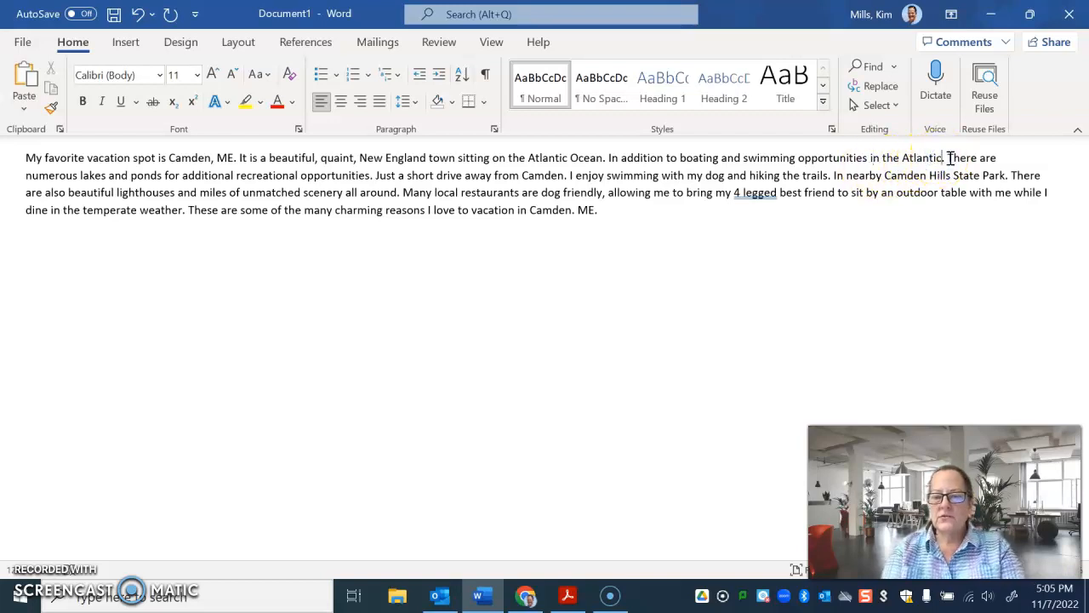
{"action": "key", "text": "BackSpace"}
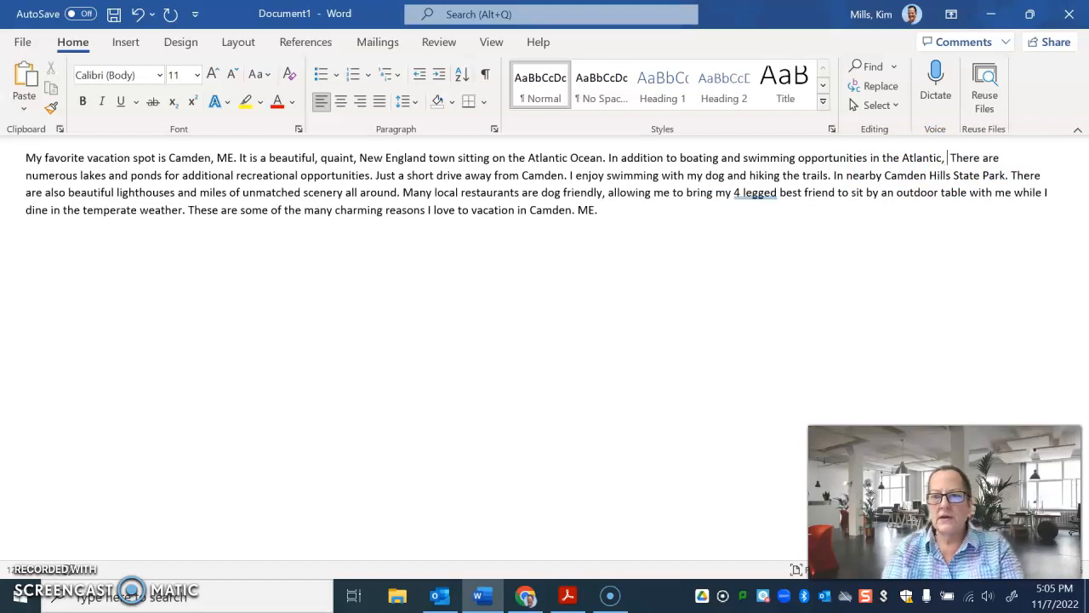
{"action": "type", "text": "t"}
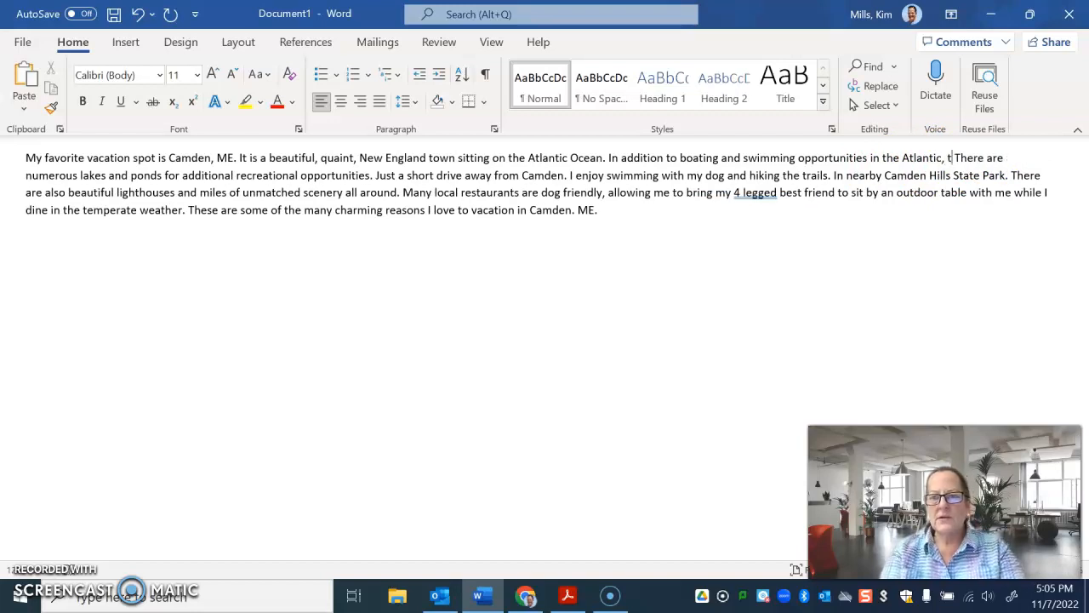
{"action": "key", "text": "Delete"}
{"action": "key", "text": "Delete"}
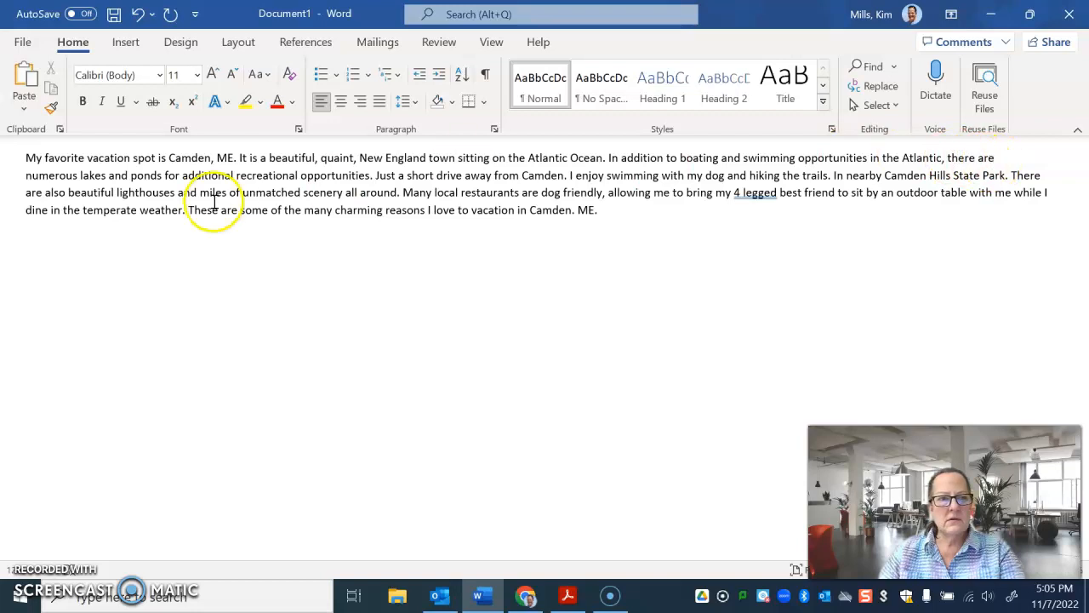
Remove the period after "recreational opportunities" and lowercase the following word so it reads "recreational opportunities just a short drive away".
{"action": "left_click", "coordinate": [378, 176]}
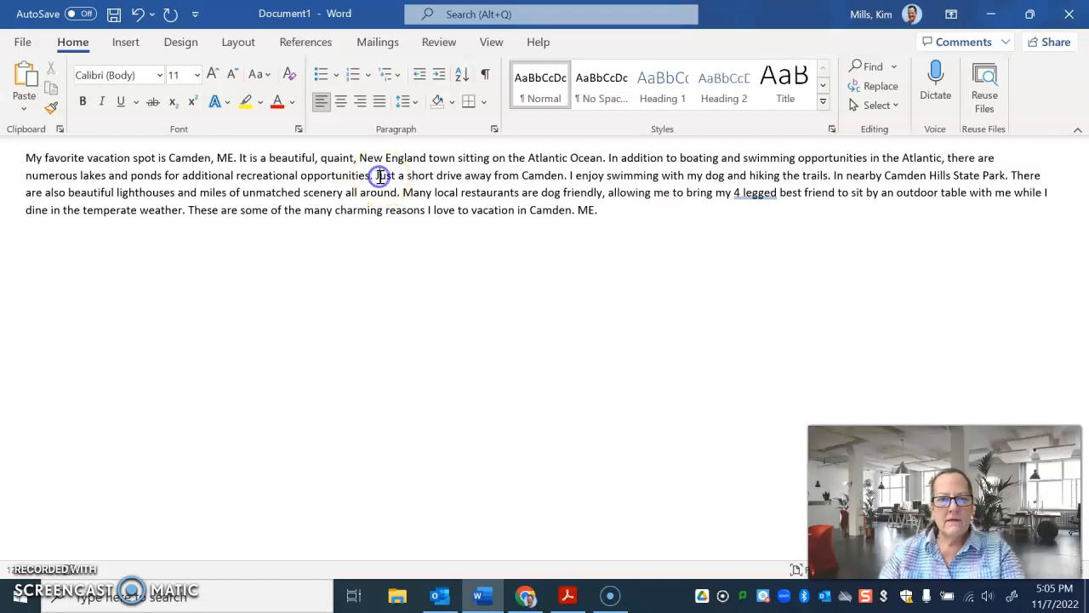
{"action": "key", "text": "BackSpace"}
{"action": "key", "text": "BackSpace"}
{"action": "key", "text": "BackSpace"}
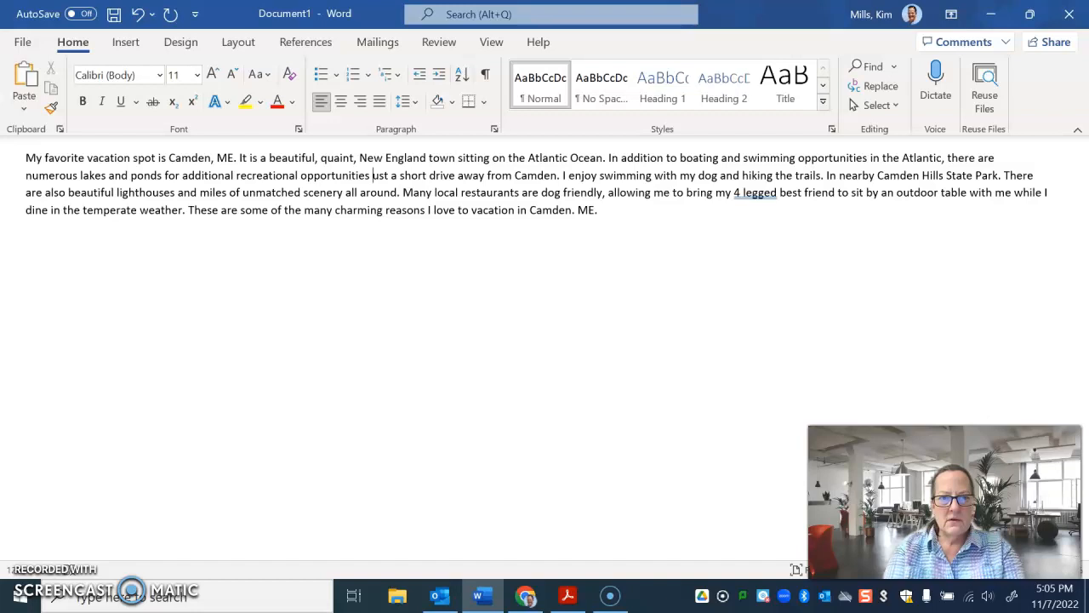
{"action": "type", "text": "j"}
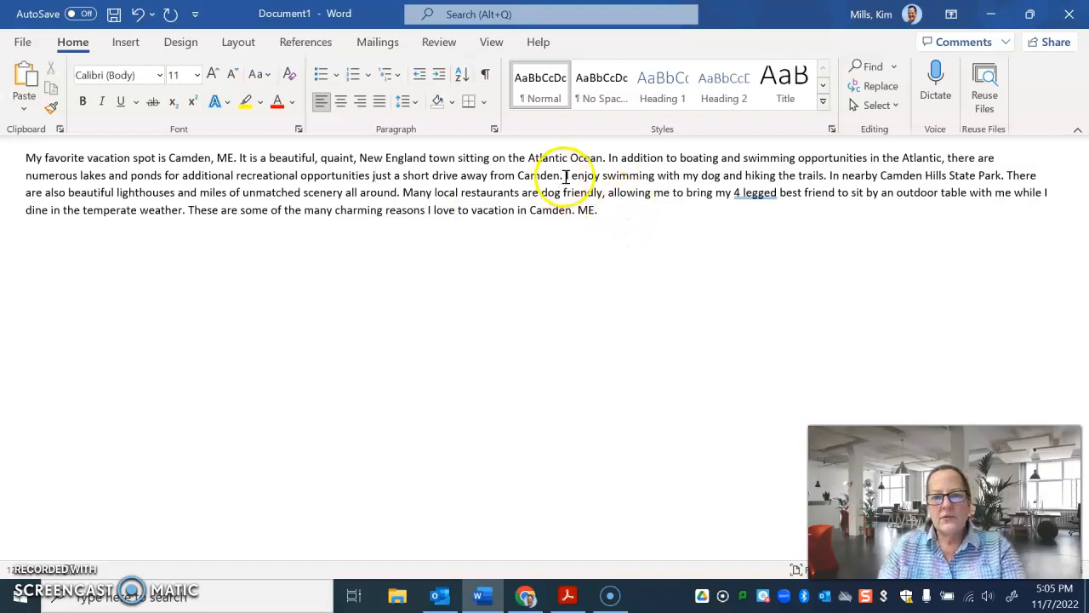
Remove the period after "trails" and lowercase the following word so it reads "the trails in nearby Camden Hills State Park".
{"action": "left_click", "coordinate": [834, 175]}
{"action": "key", "text": "BackSpace"}
{"action": "key", "text": "BackSpace"}
{"action": "key", "text": "BackSpace"}
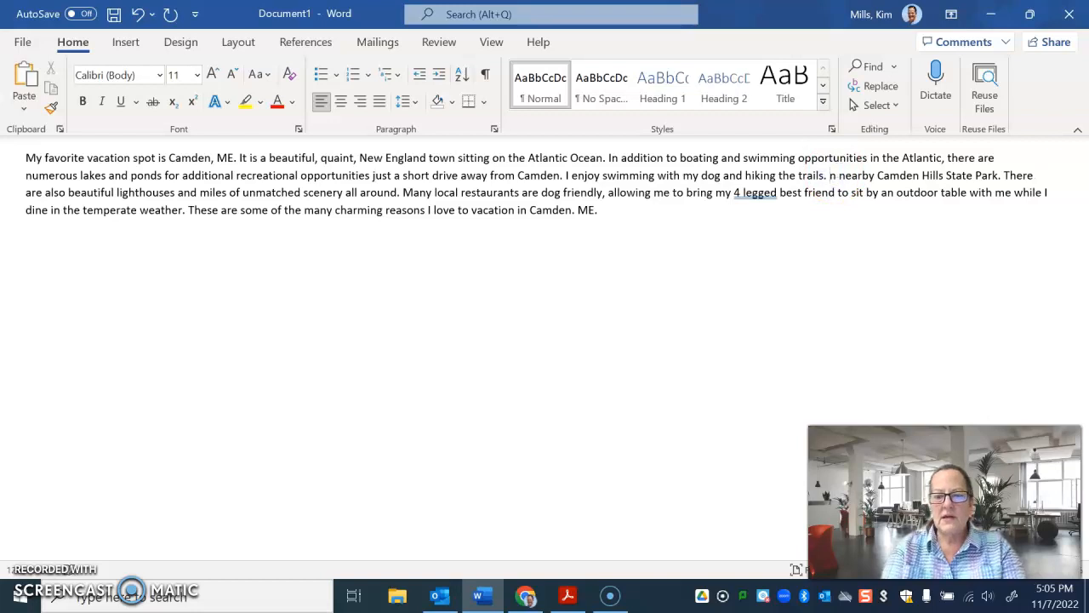
{"action": "type", "text": "i"}
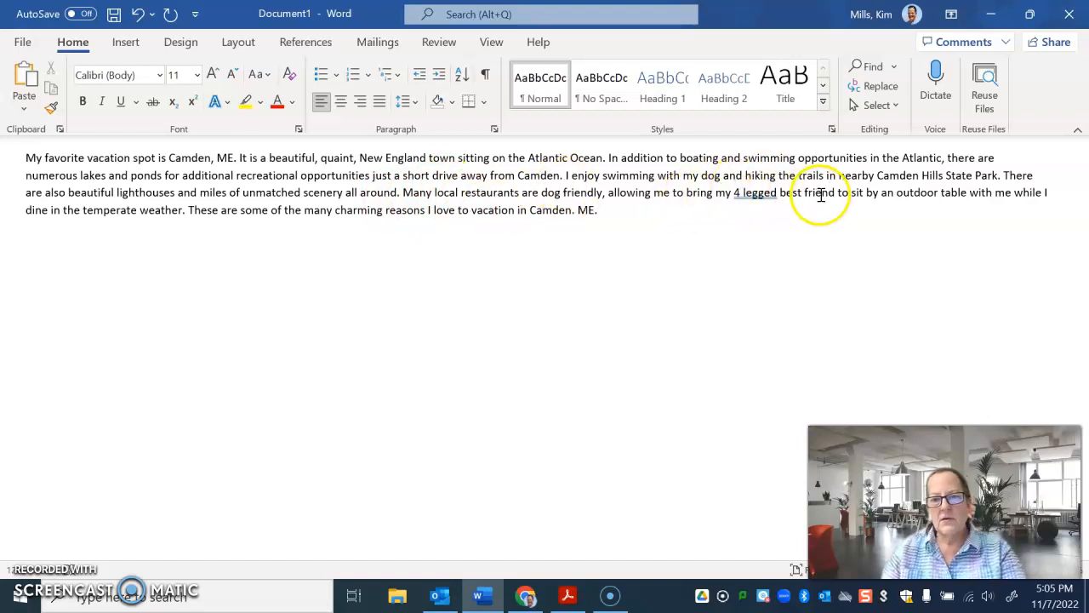
Replace "4 legged" with "four-legged" in the sentence about dog-friendly restaurants.
{"action": "left_click", "coordinate": [743, 194]}
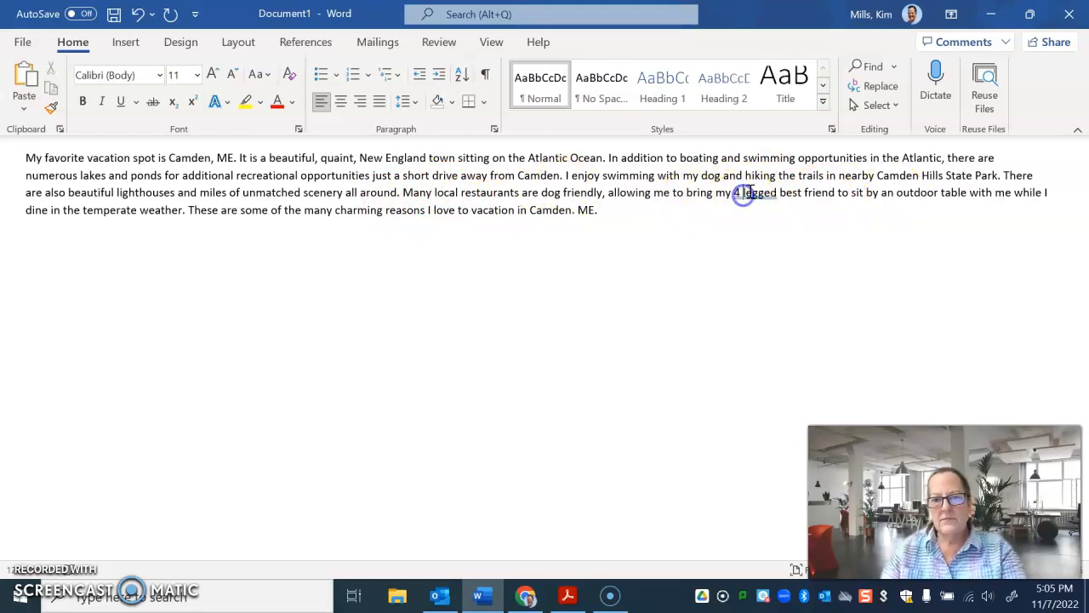
{"action": "key", "text": "BackSpace"}
{"action": "key", "text": "BackSpace"}
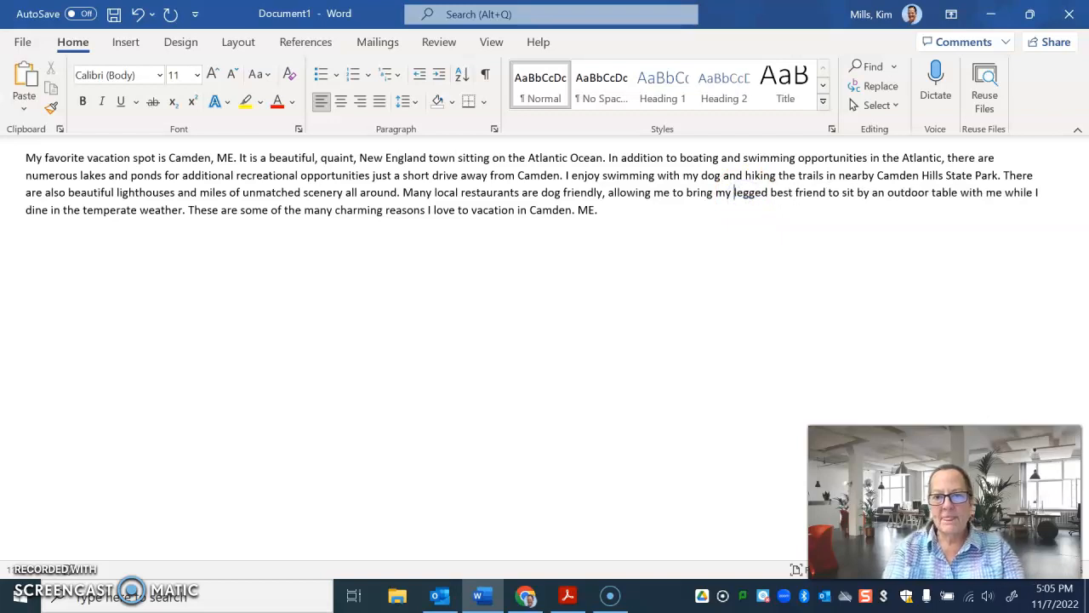
{"action": "type", "text": "four"}
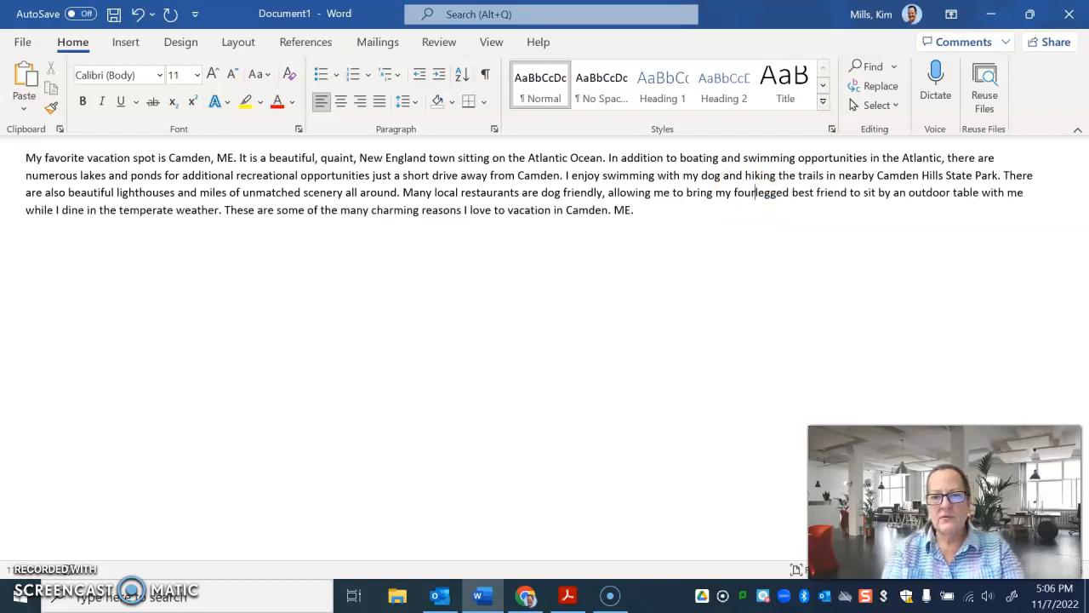
{"action": "type", "text": "-"}
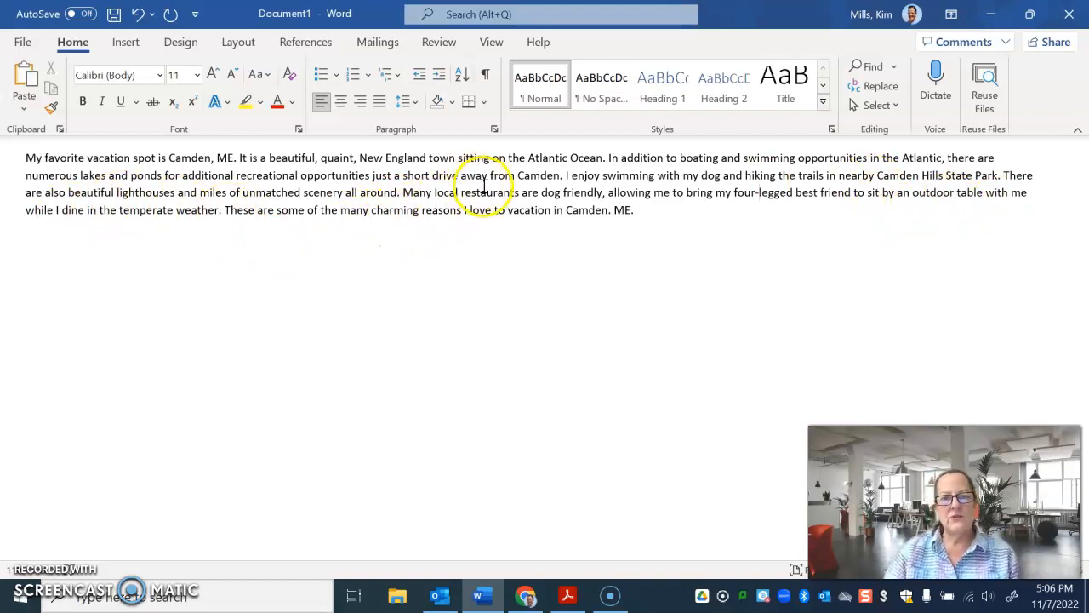
Replace the period after "Camden" in the last sentence with a comma.
{"action": "left_click", "coordinate": [614, 211]}
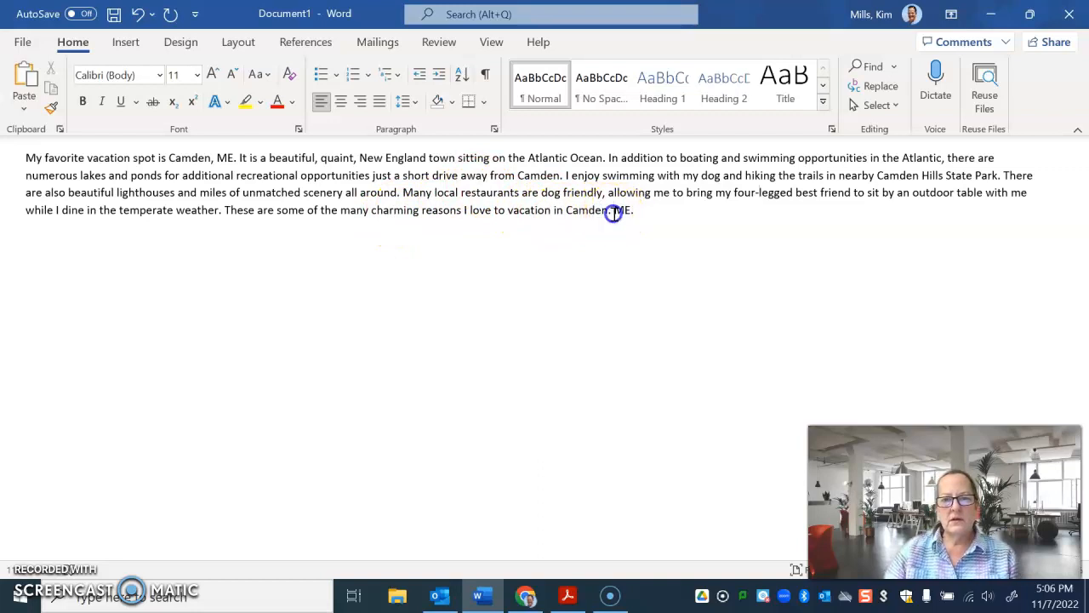
{"action": "key", "text": "BackSpace"}
{"action": "key", "text": "BackSpace"}
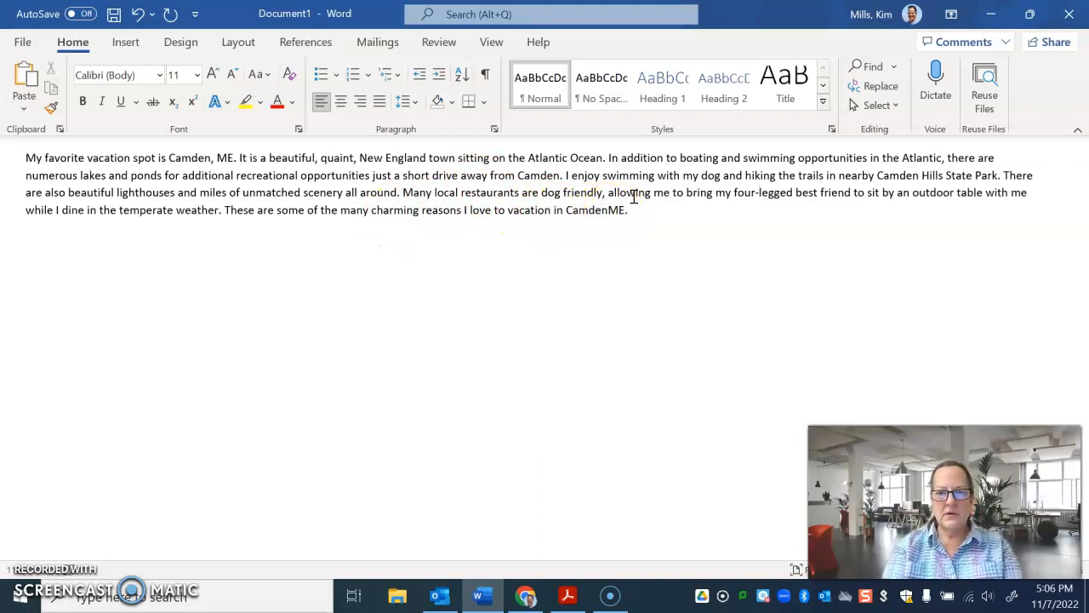
{"action": "type", "text": ","}
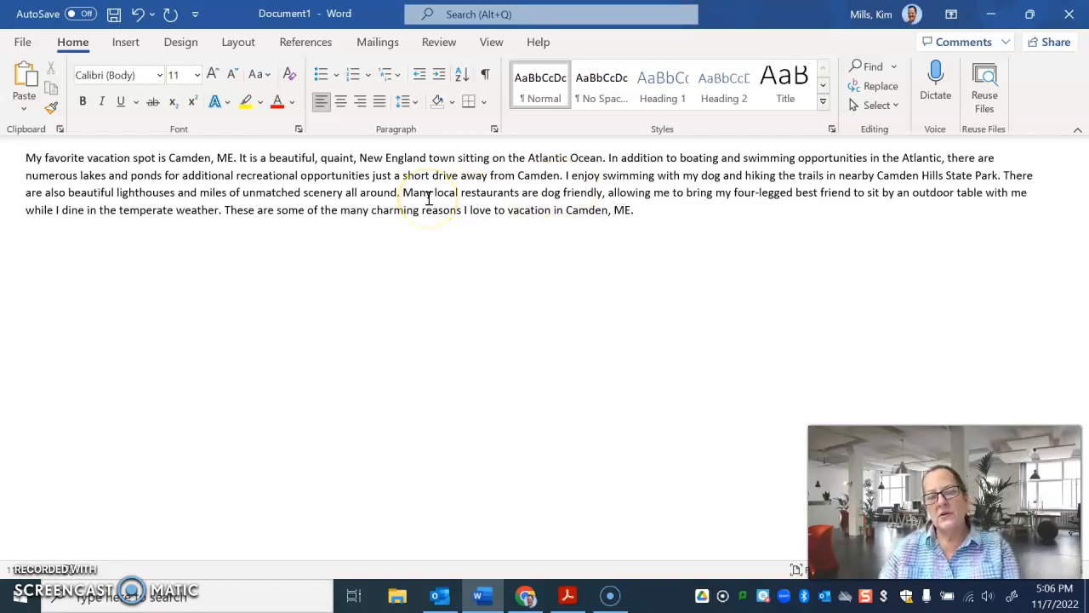
Spell out the state abbreviation "ME" as "Maine" in both the first and the last sentence.
{"action": "left_click", "coordinate": [234, 162]}
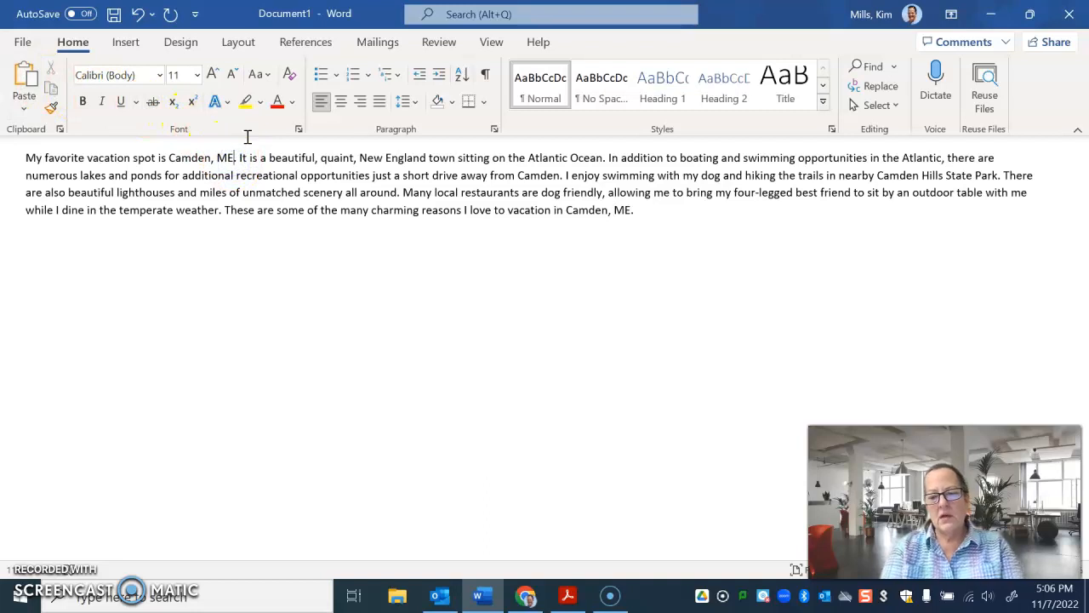
{"action": "key", "text": "BackSpace"}
{"action": "type", "text": "aine"}
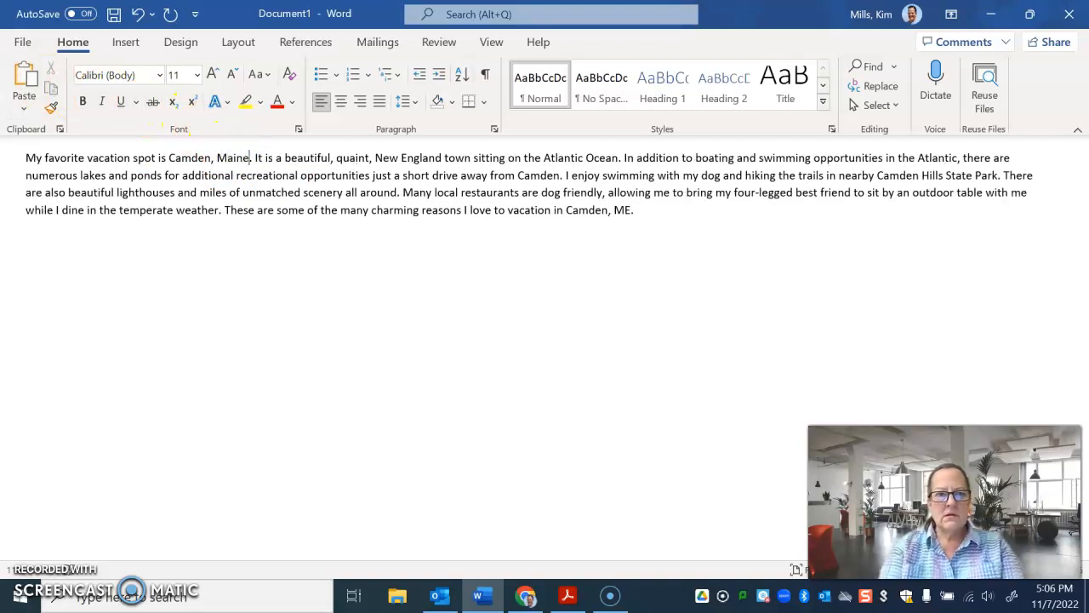
{"action": "left_click", "coordinate": [631, 210]}
{"action": "key", "text": "BackSpace"}
{"action": "type", "text": "ain"}
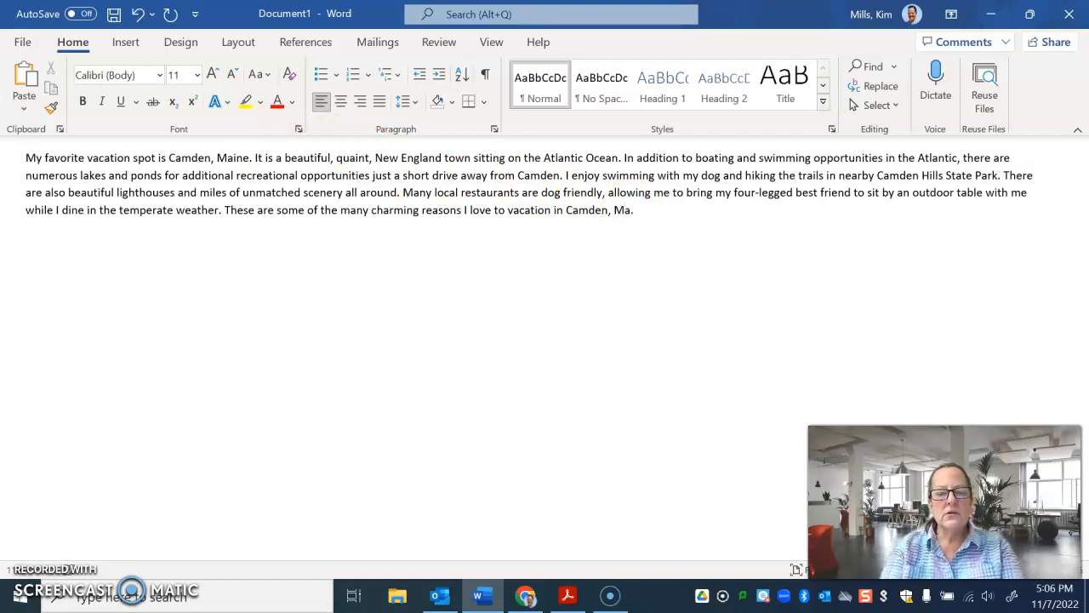
{"action": "type", "text": "e"}
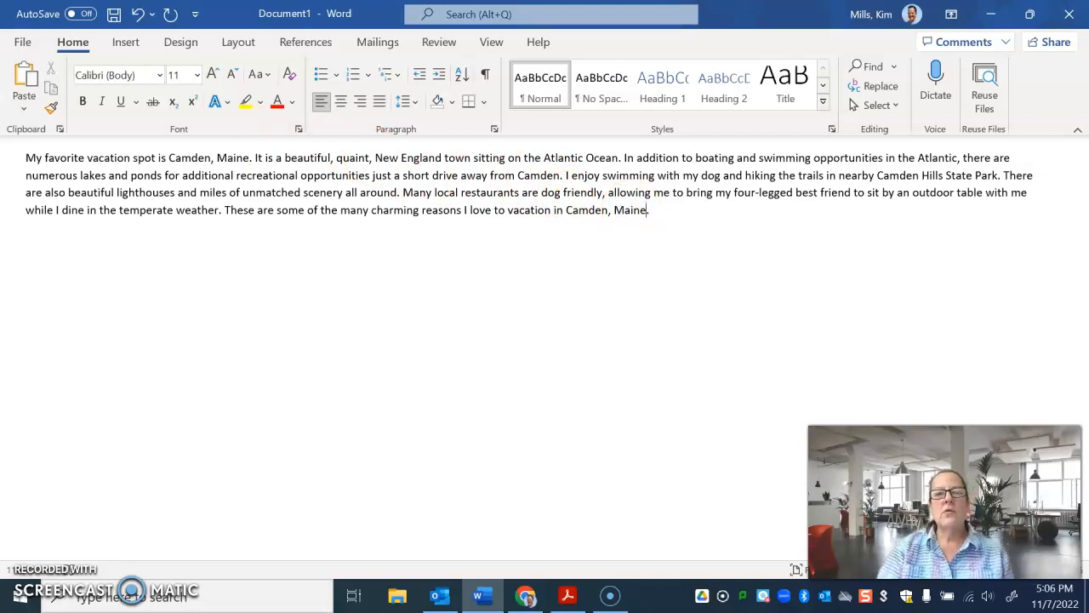